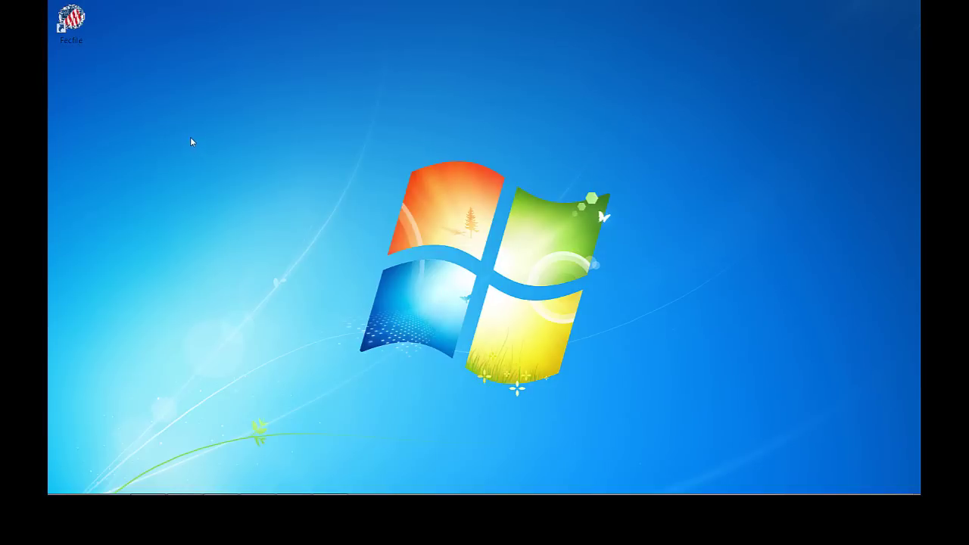
Launch FECfile and open the existing committee file DCF1-V1.DCf, with the option to always open it at startup enabled
click(71, 23)
double_click(72, 23)
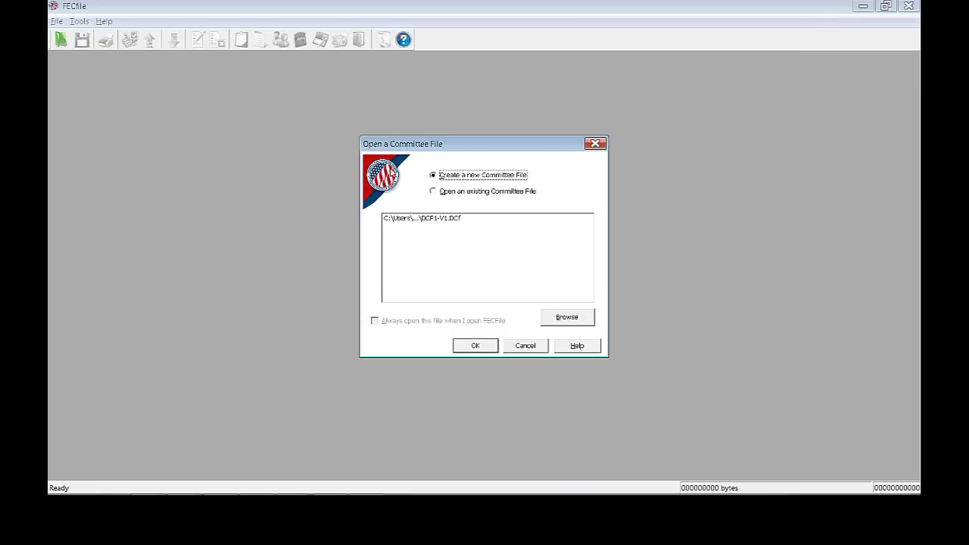
click(435, 192)
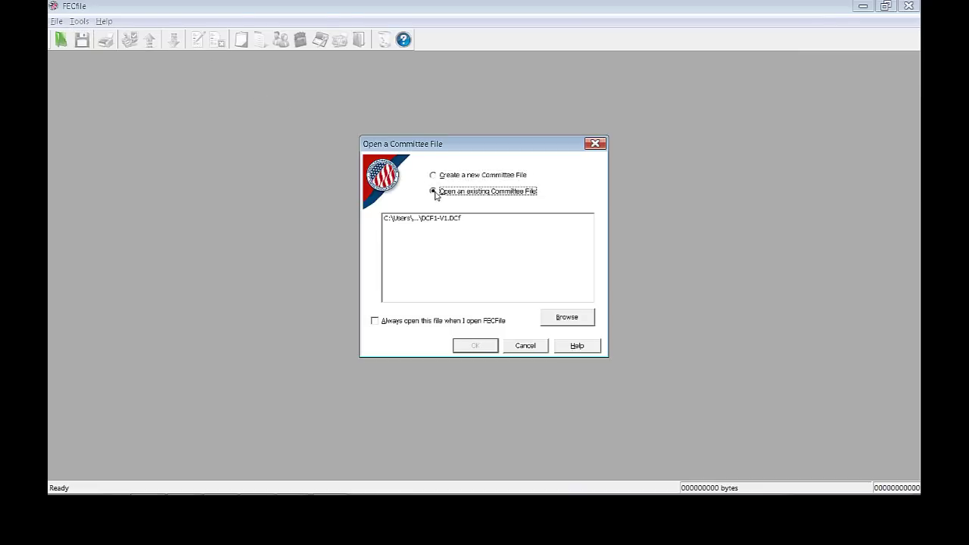
click(427, 219)
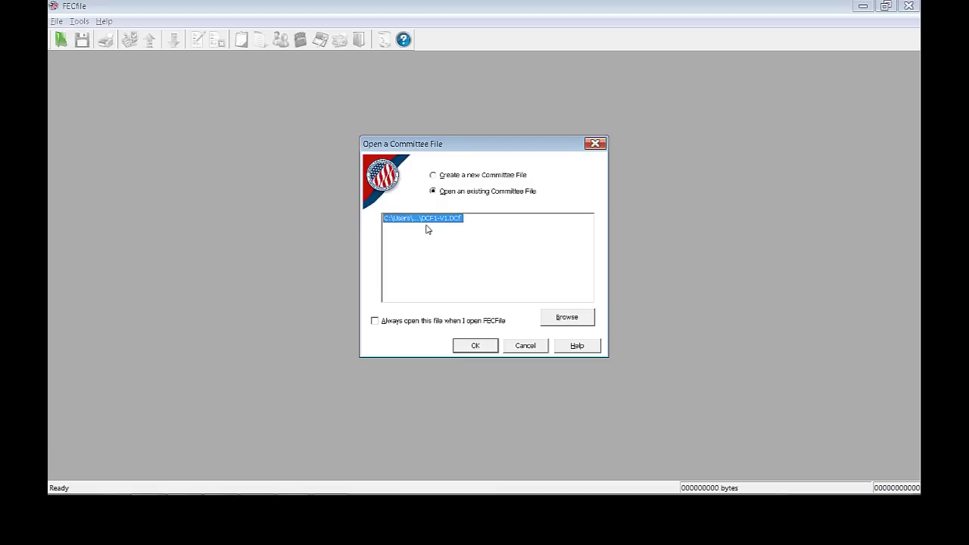
click(376, 322)
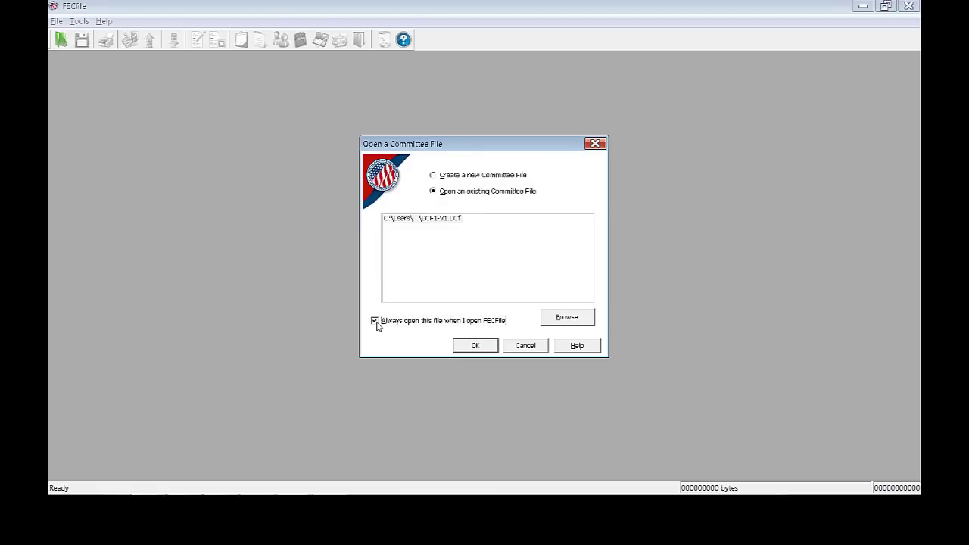
click(462, 346)
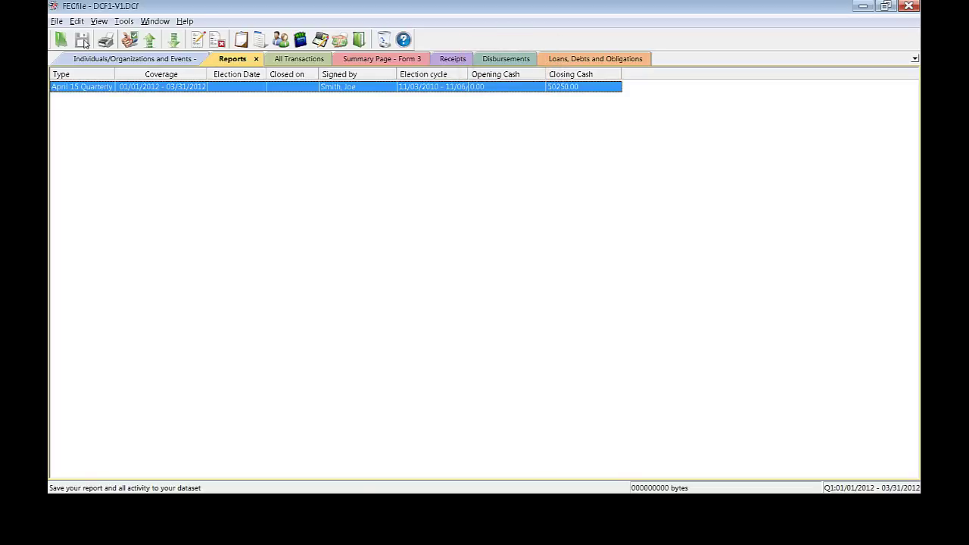
Reorder the view tabs so Reports comes last and Individuals/Organizations and Events follows All Transactions
drag(233, 62, 628, 64)
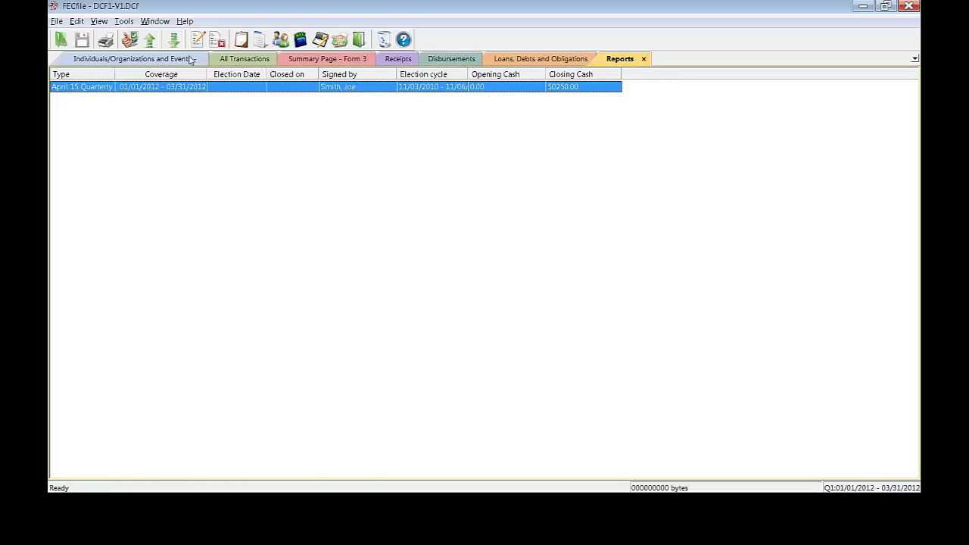
drag(190, 60, 209, 61)
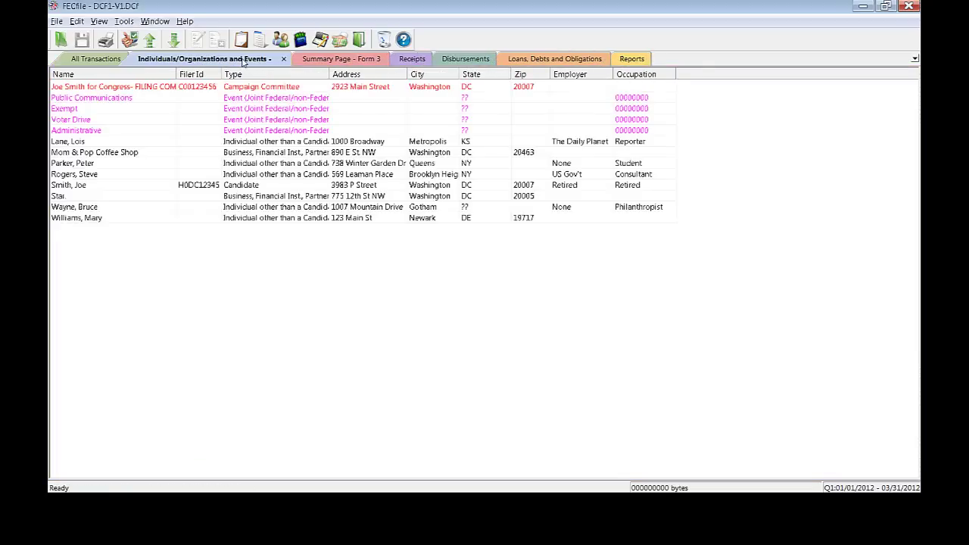
Display the list of all transactions and the list of reports
click(359, 41)
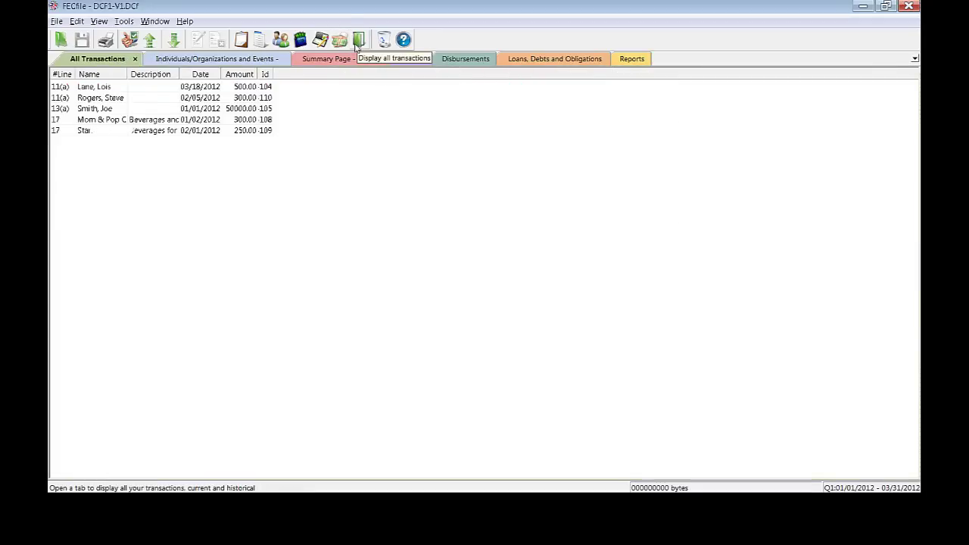
click(100, 21)
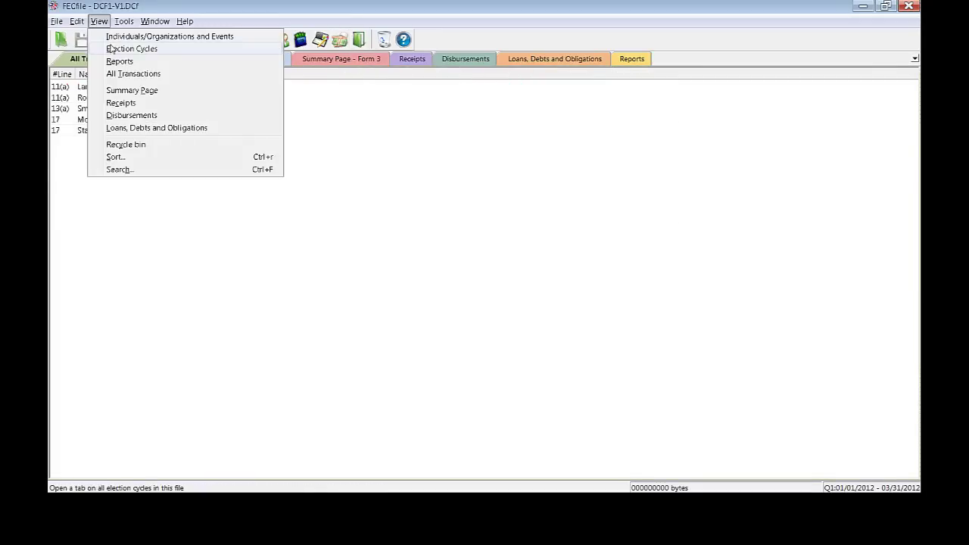
click(115, 61)
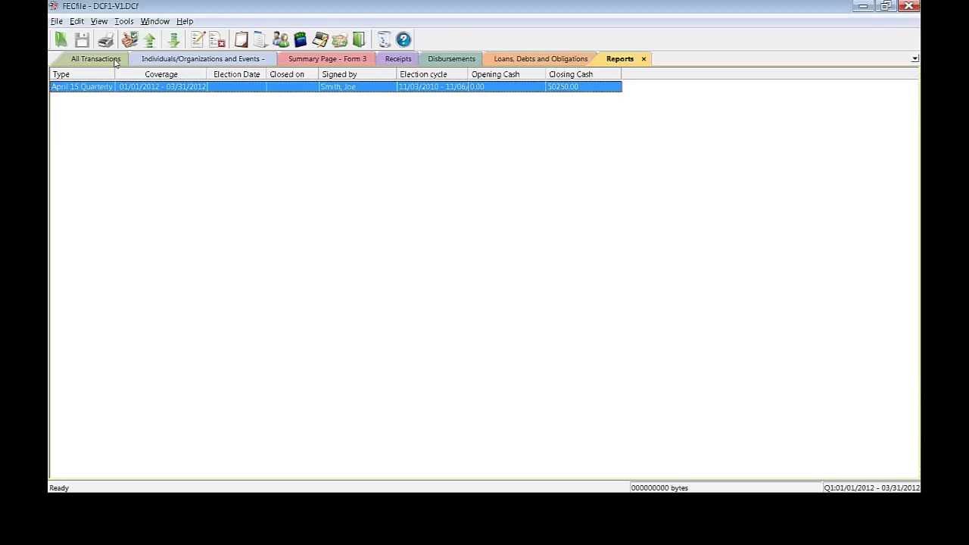
Show the Individuals/Organizations and Events list and examine the filing campaign committee's record without changing it
click(100, 21)
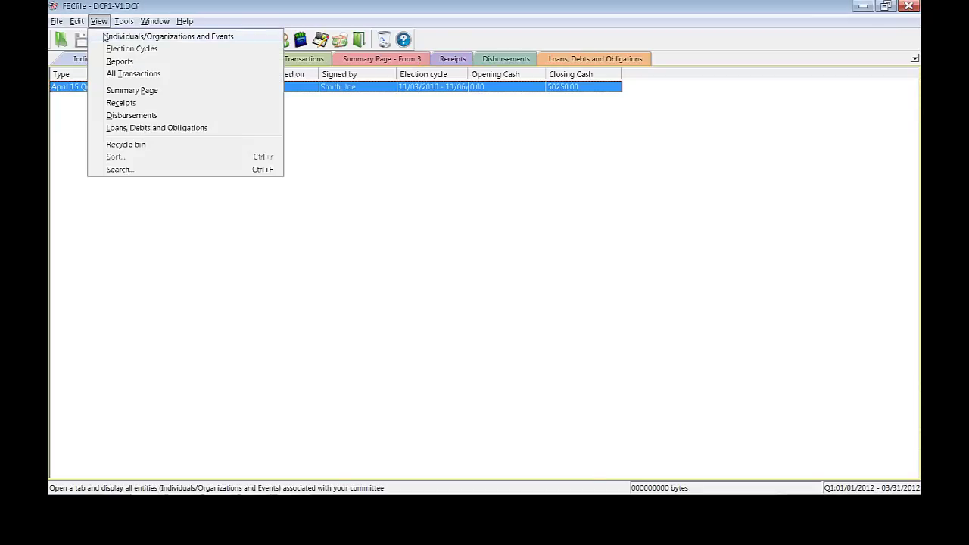
click(104, 37)
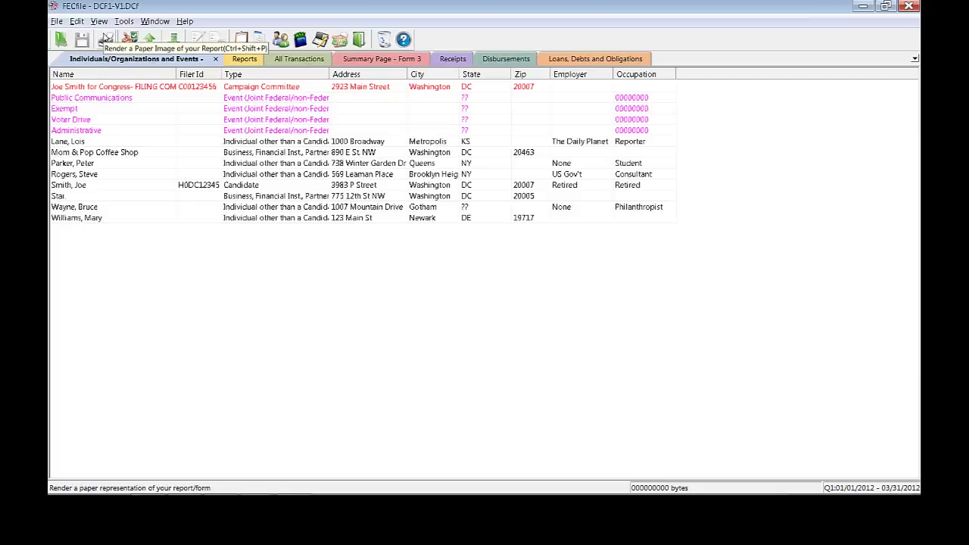
click(116, 88)
double_click(116, 89)
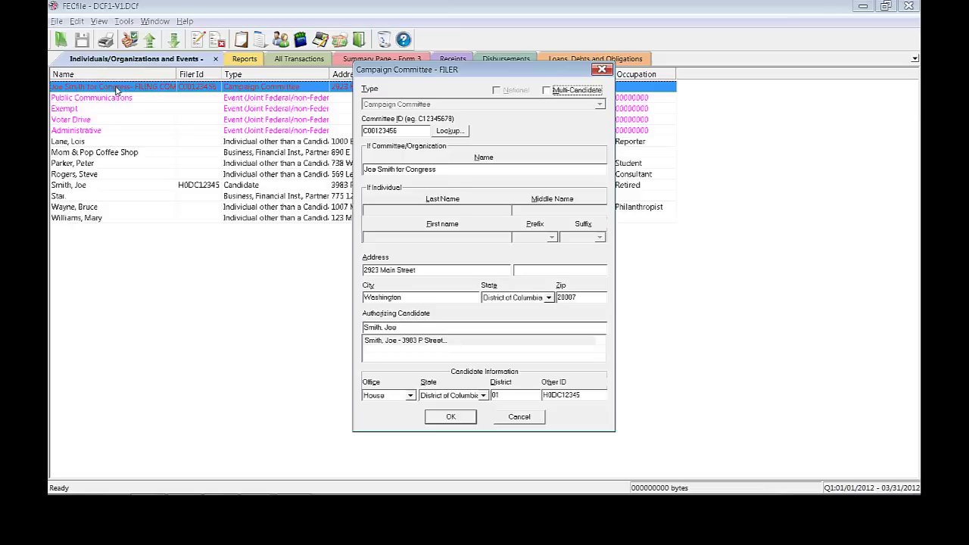
click(511, 421)
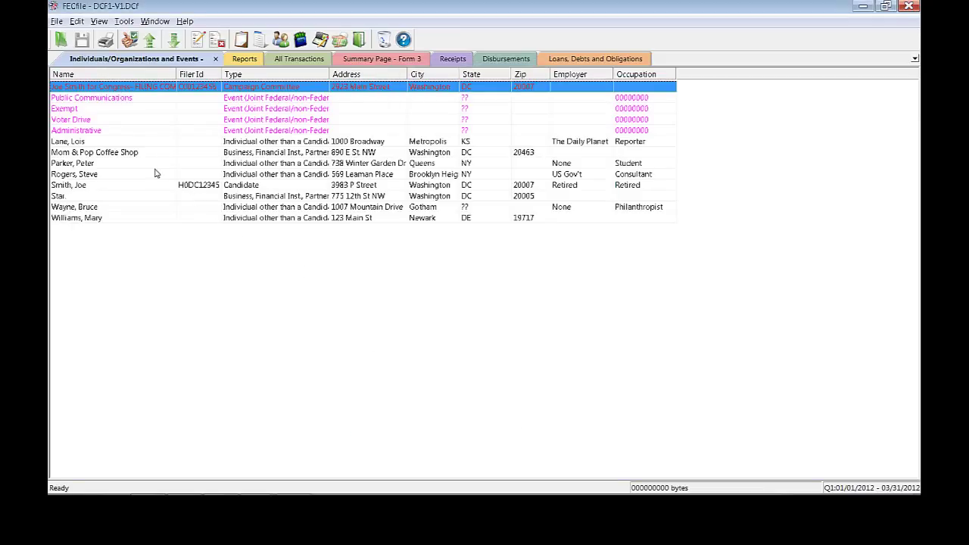
click(119, 143)
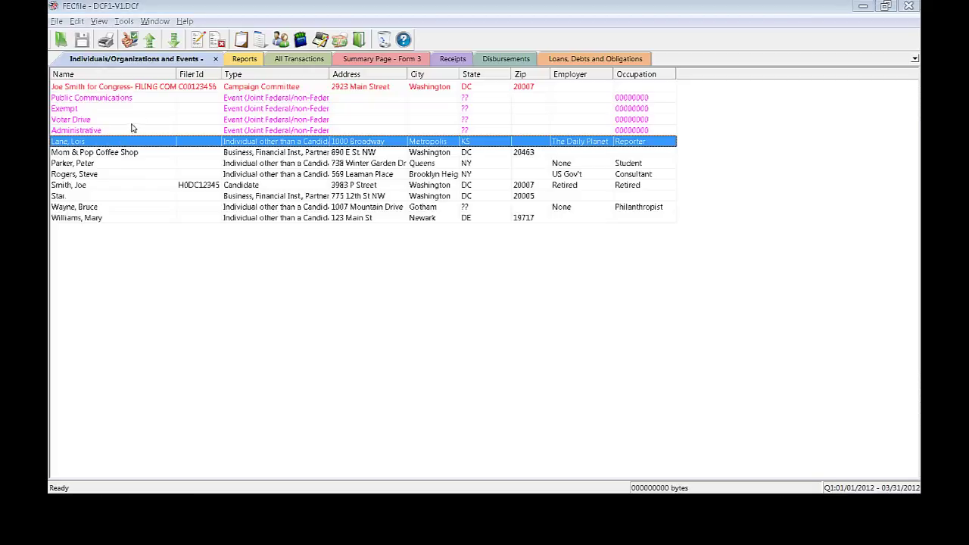
Show the Reports list and examine the April 15 Quarterly report's information without changing it
click(241, 60)
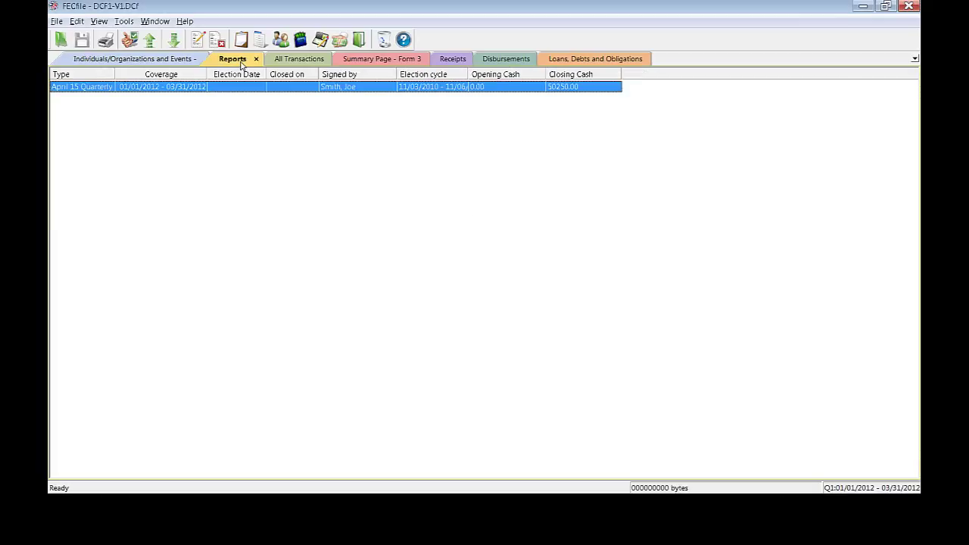
right_click(83, 114)
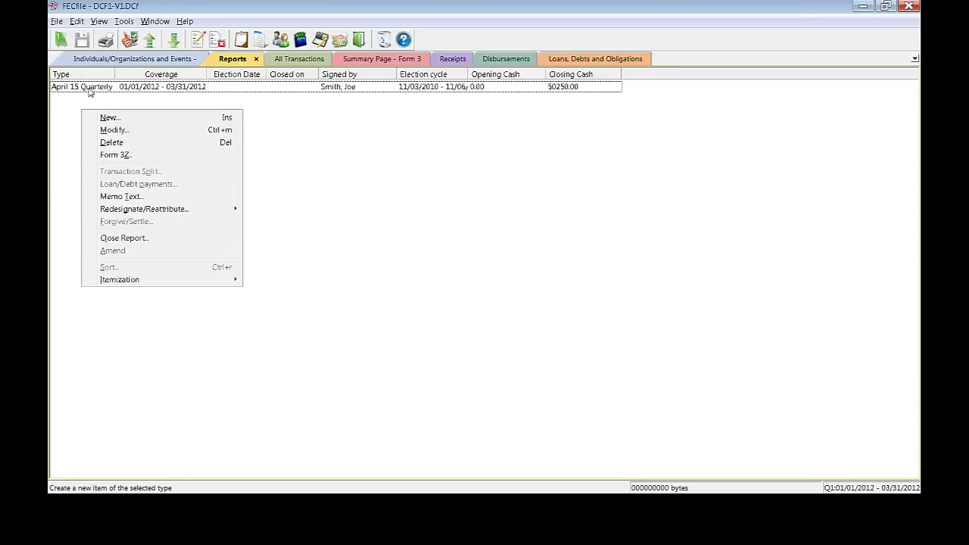
right_click(89, 87)
click(114, 109)
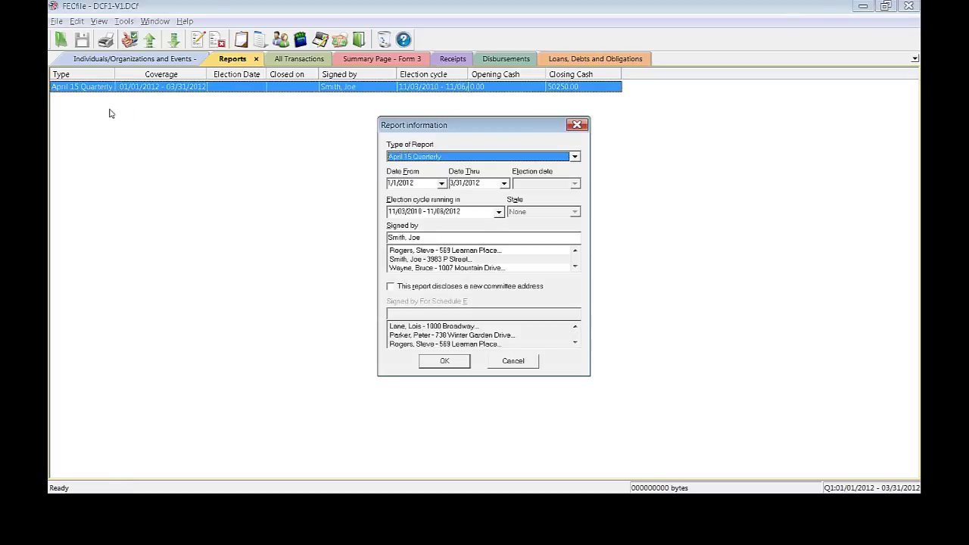
click(513, 361)
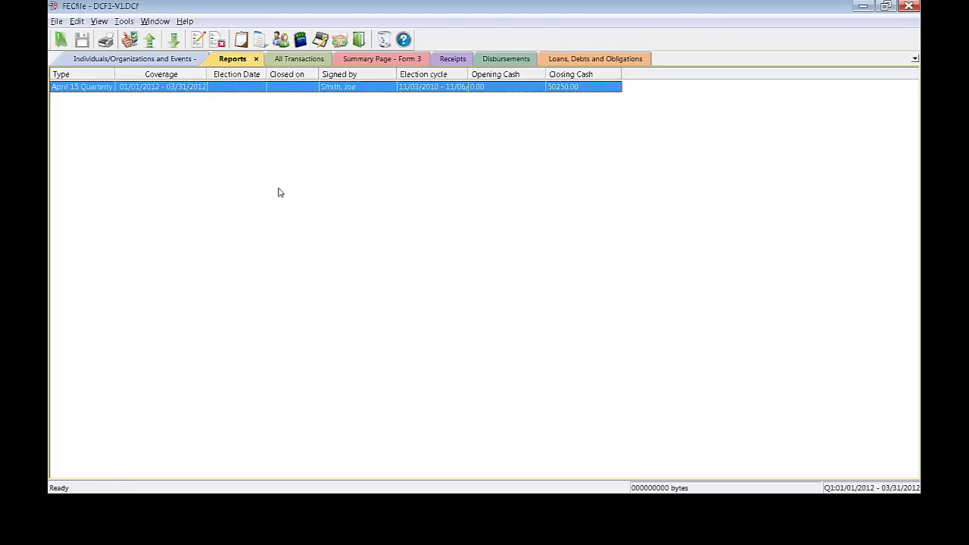
double_click(89, 92)
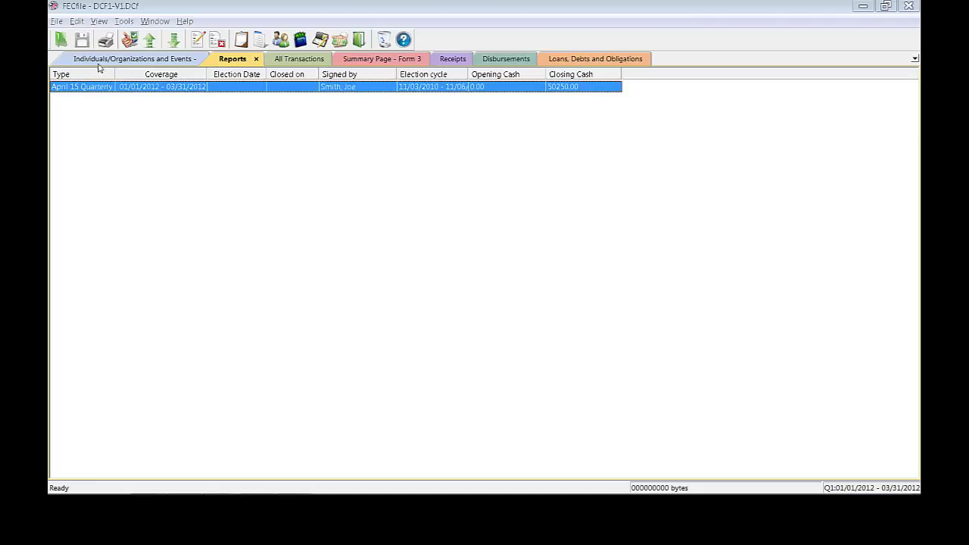
Show the Form 3 summary page and examine a new line 11(a) Individual Contribution form, dismissing it without saving
click(102, 23)
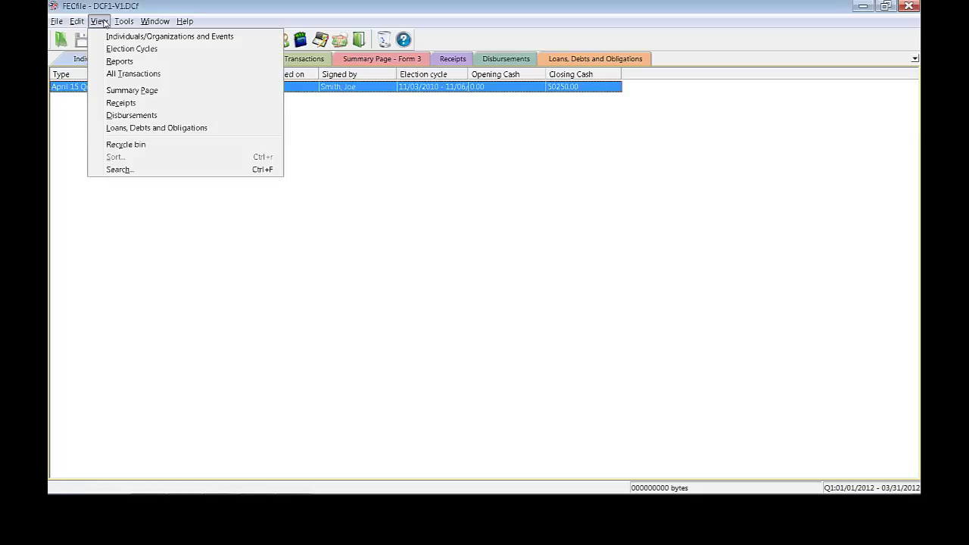
click(109, 91)
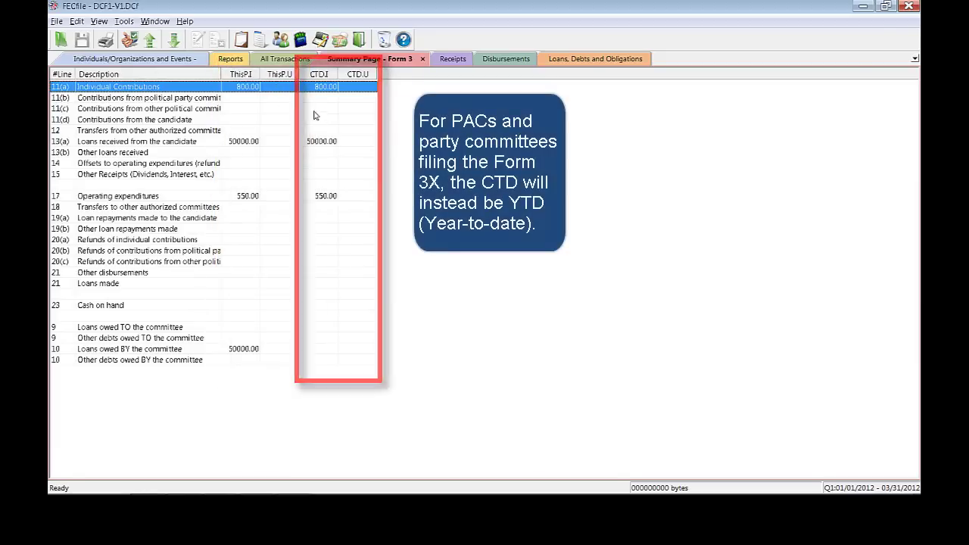
right_click(155, 88)
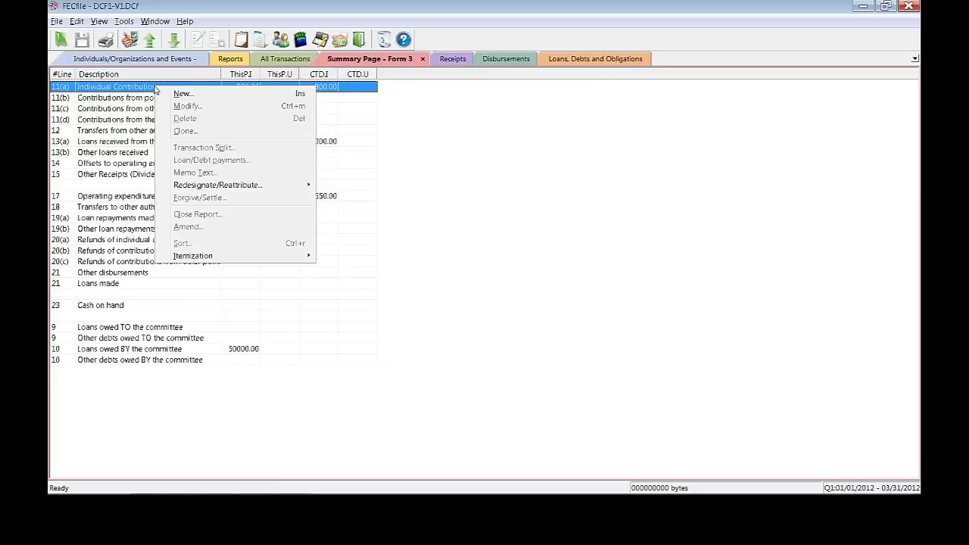
click(180, 93)
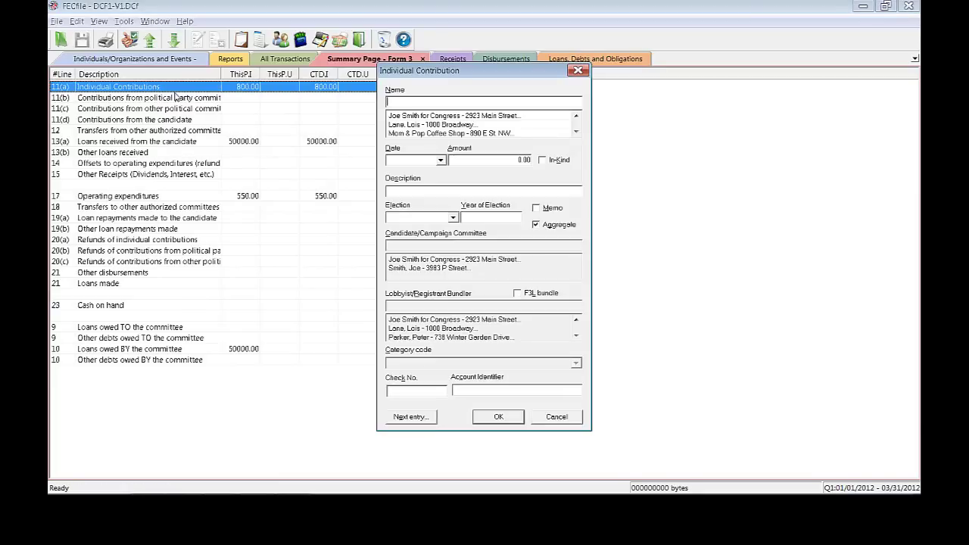
click(558, 417)
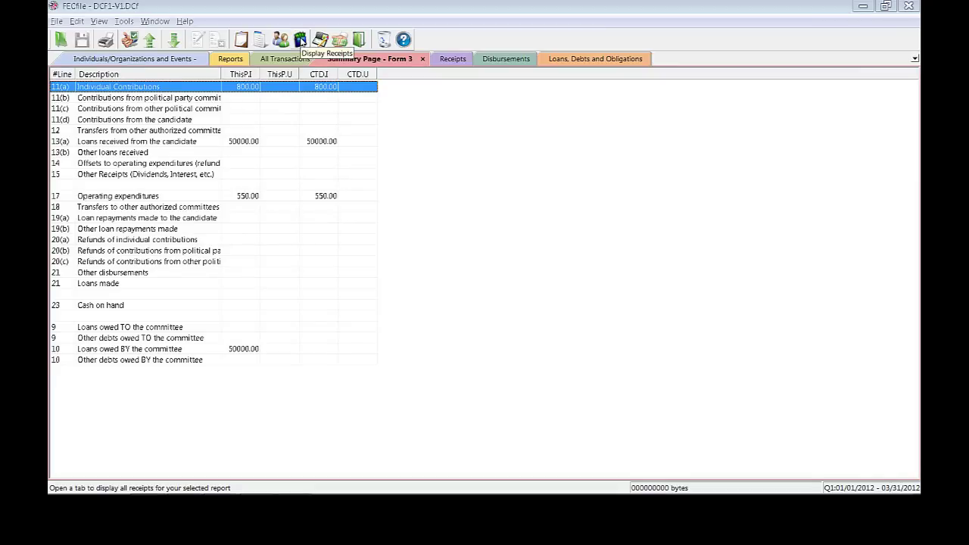
Look through the committee's Receipts, Disbursements, Loans, Debts and Obligations, and All Transactions lists
click(301, 39)
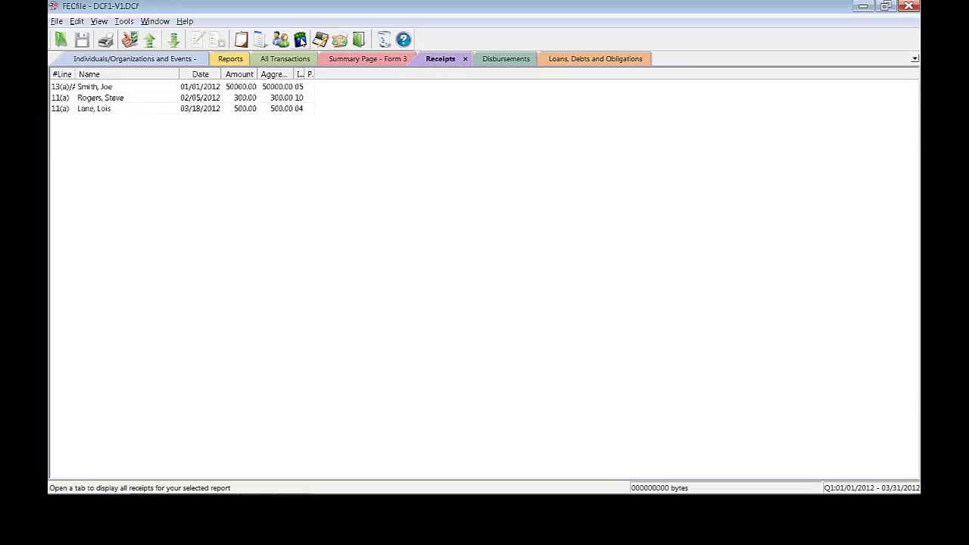
click(491, 63)
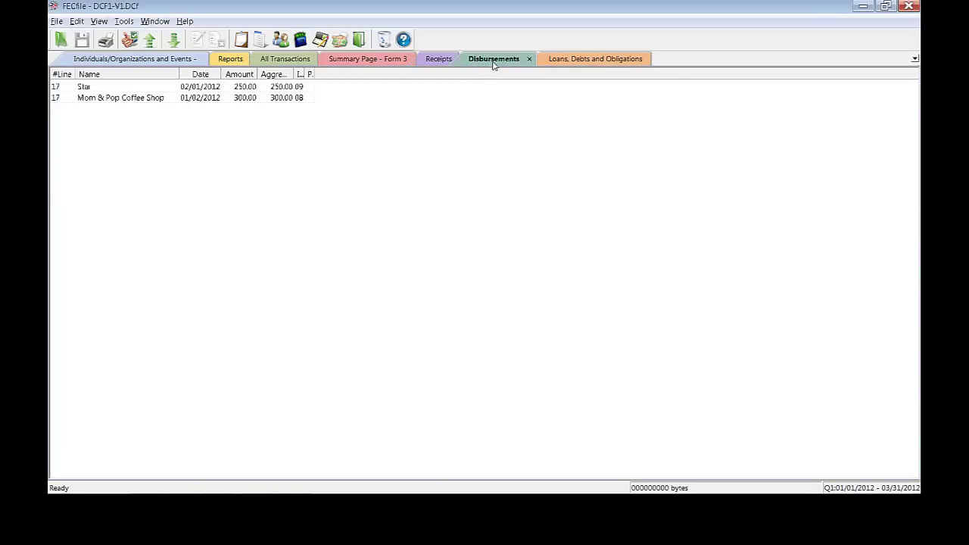
click(559, 63)
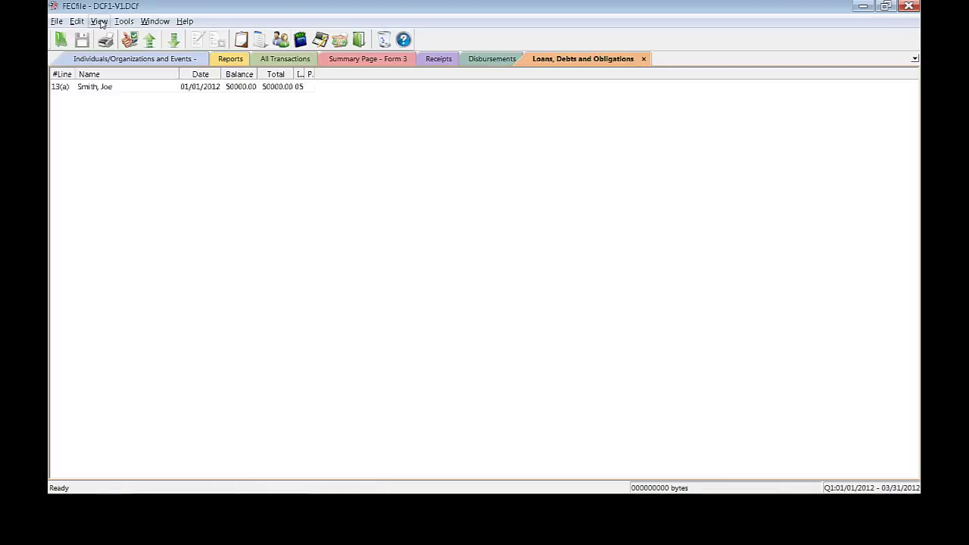
click(100, 23)
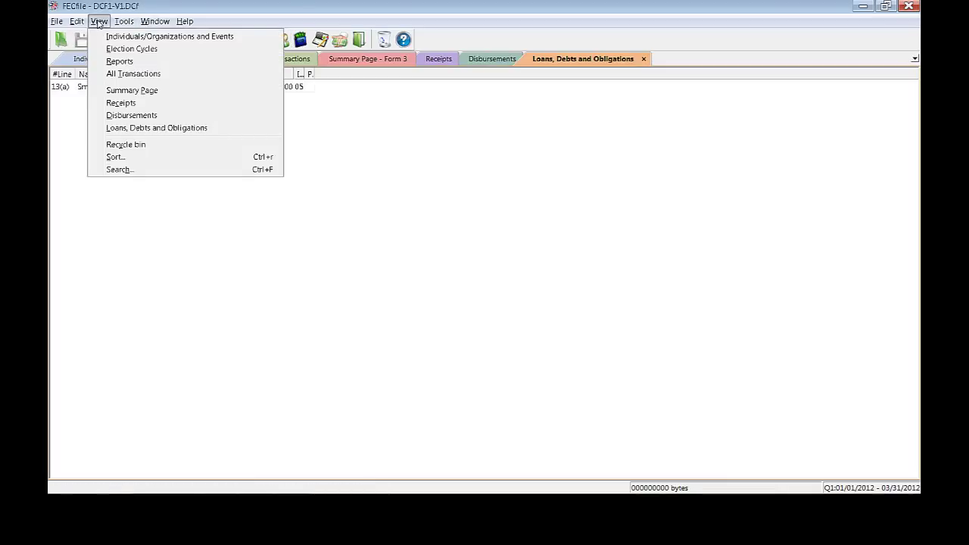
click(113, 73)
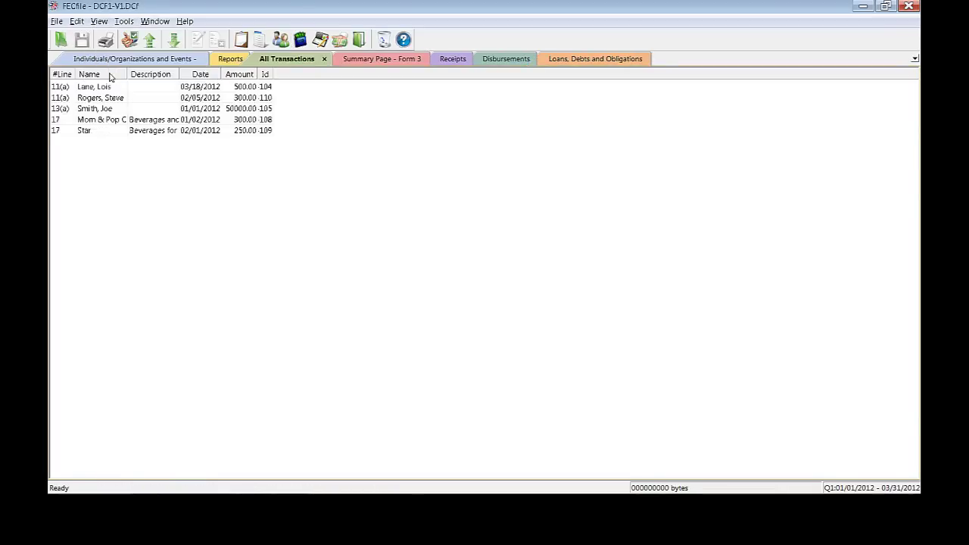